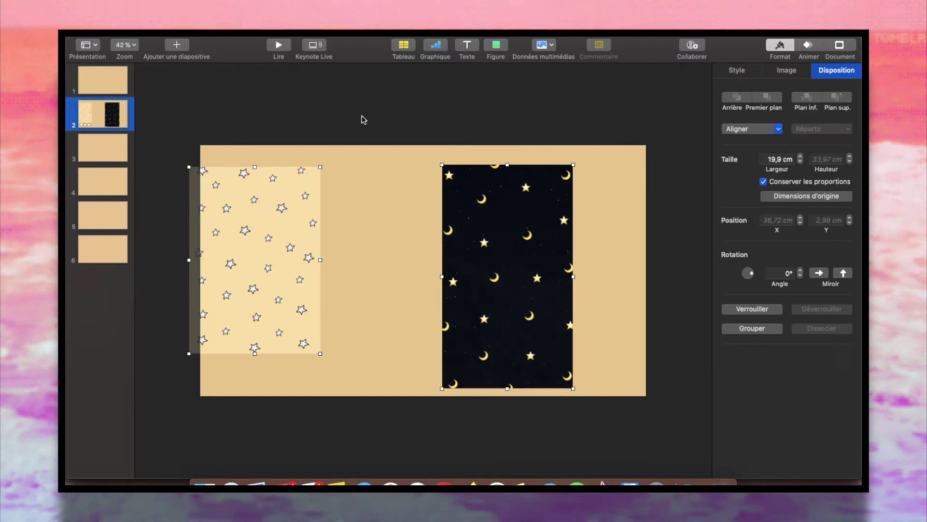
Enlarge the light star image to 35,27 cm wide over the slide's left half and crop its lower edge to the slide height
drag(258, 208, 308, 208)
drag(483, 244, 452, 240)
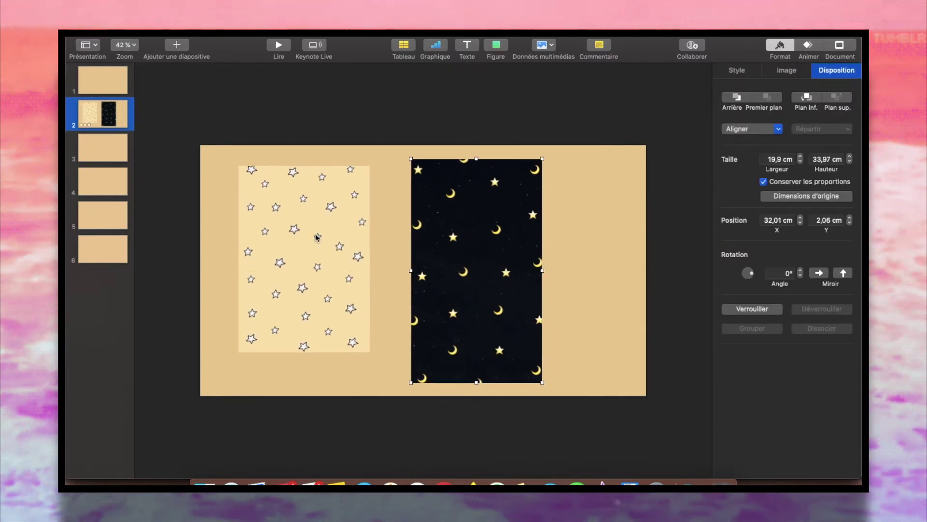
drag(366, 350, 432, 475)
scroll(336, 454, down, 2)
double_click(341, 425)
drag(340, 447, 340, 386)
Align the moon-and-stars image to the slide's right and upper edges
click(461, 314)
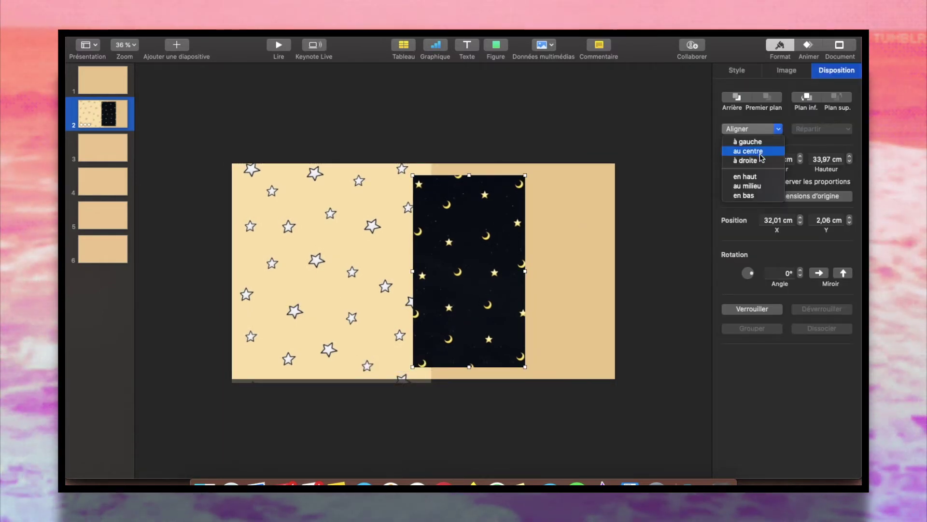
click(753, 161)
click(748, 176)
Enlarge the moon-and-stars image to 35,27 cm wide and crop its lower edge to the slide height
drag(502, 354, 366, 472)
key(super+shift+comma)
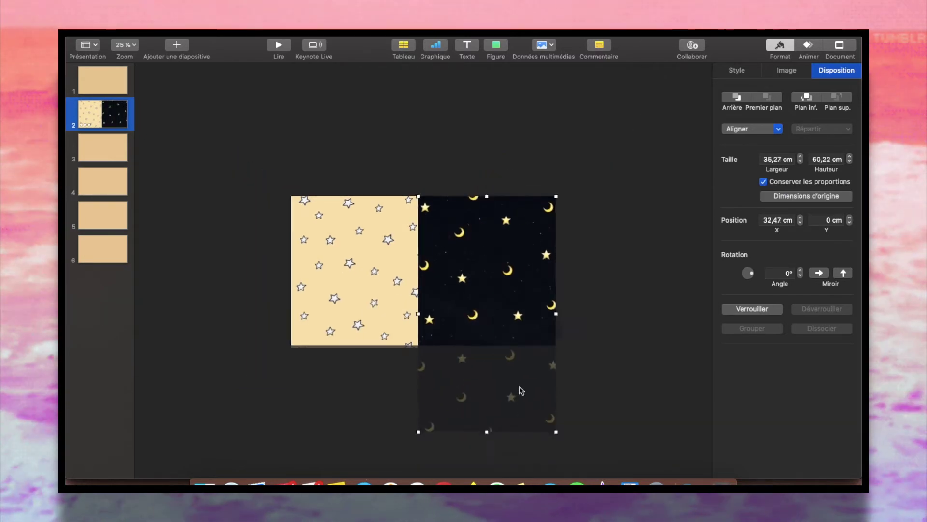
drag(484, 348, 484, 348)
Align the light star image to the slide's vertical middle and bring the moon-and-stars image's left edge in to the slide's centre
click(586, 361)
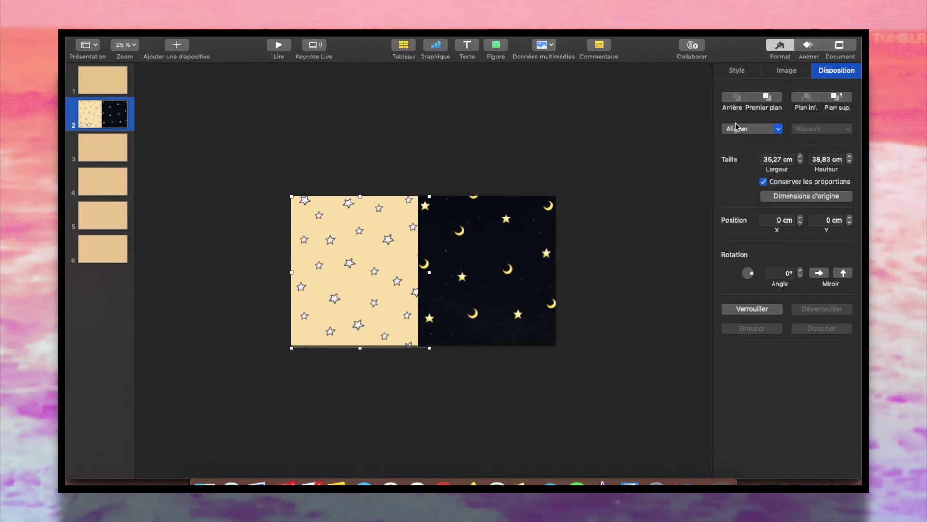
click(746, 186)
click(578, 368)
key(super+shift+period)
click(531, 299)
drag(413, 271, 371, 251)
Add the text "baby" to the slide in Hobo Std at 200 pt
click(467, 45)
text(baby)
click(772, 177)
key(Escape)
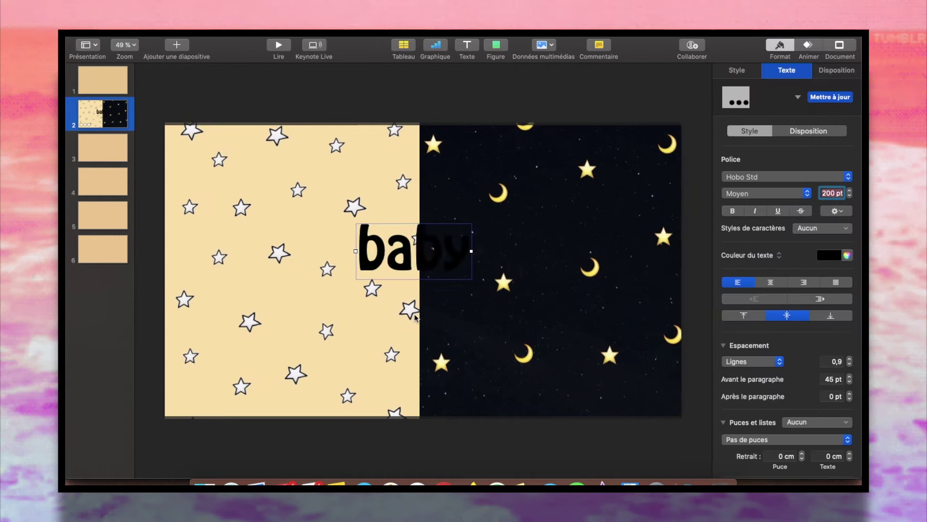
Give the "baby" text a white outline and turn on its shadow
click(834, 211)
click(718, 341)
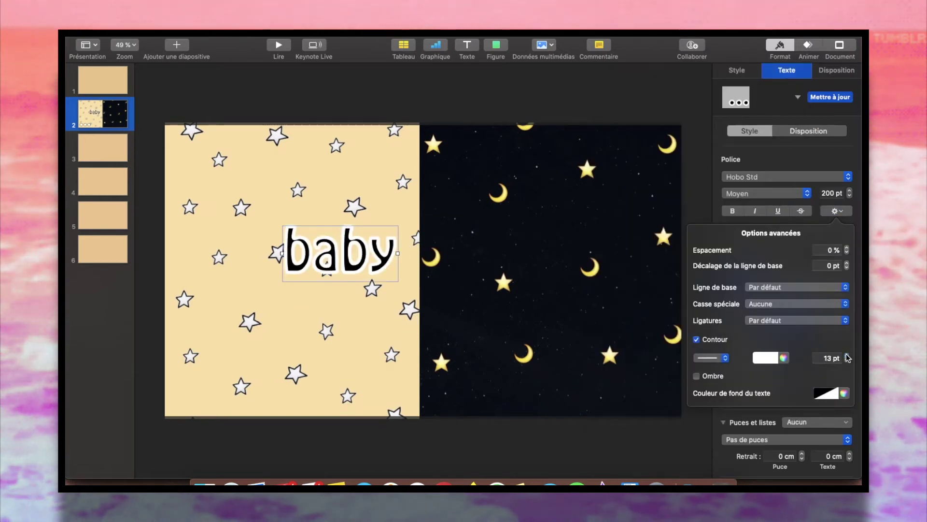
click(697, 375)
Place two copies of the "baby" text across the seam between the images and recolour the lower copy's shadow
click(836, 70)
drag(338, 253, 421, 319)
click(787, 70)
click(837, 70)
click(472, 482)
click(781, 73)
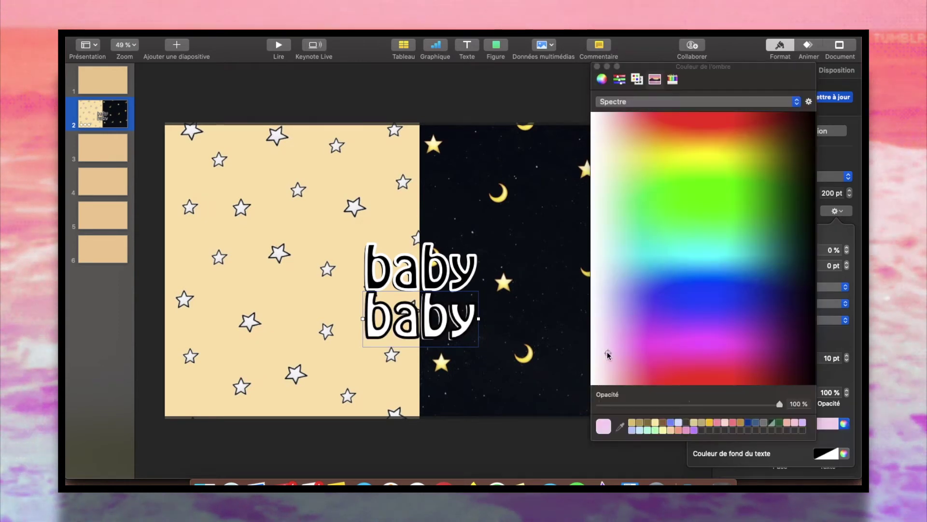
Move the lower text up onto the upper one so both halves form a single "baby" across the seam
click(416, 438)
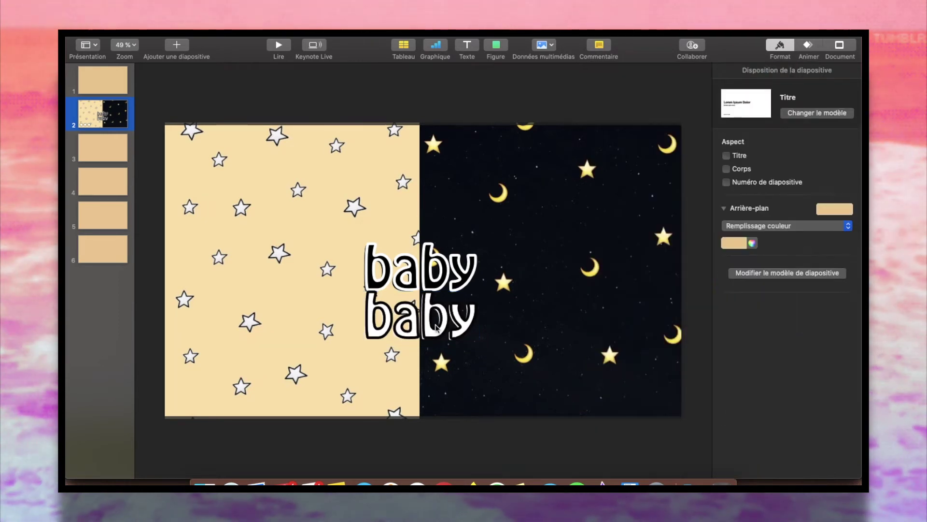
drag(436, 328, 434, 279)
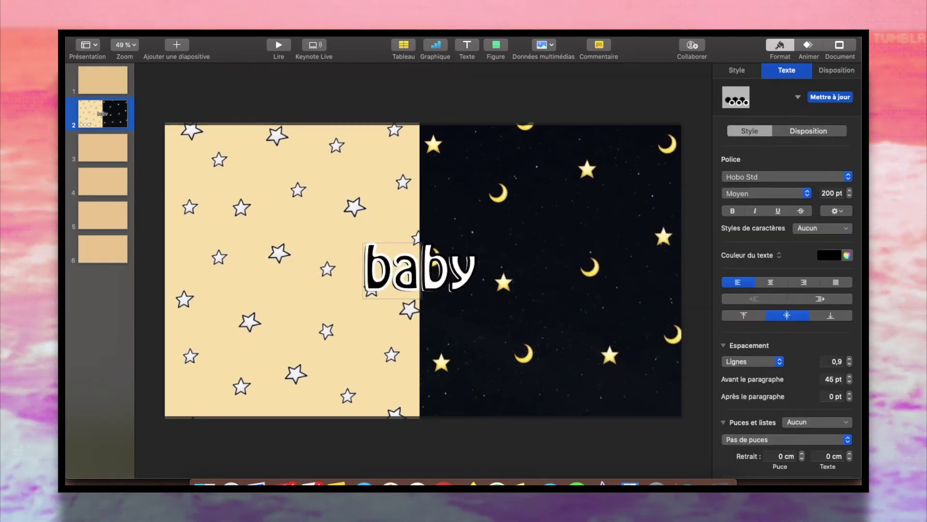
click(414, 432)
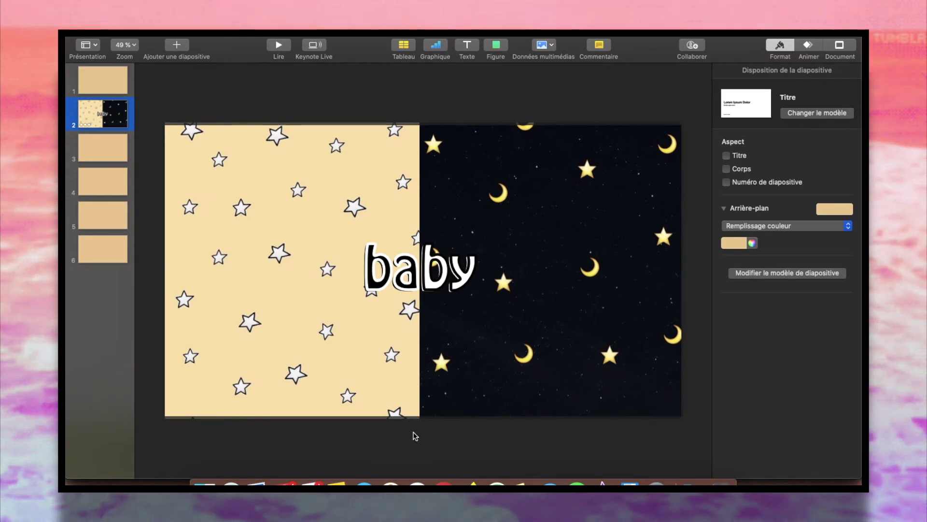
Give the light star image and the moon-and-stars image the Apparition entrance effect
click(808, 49)
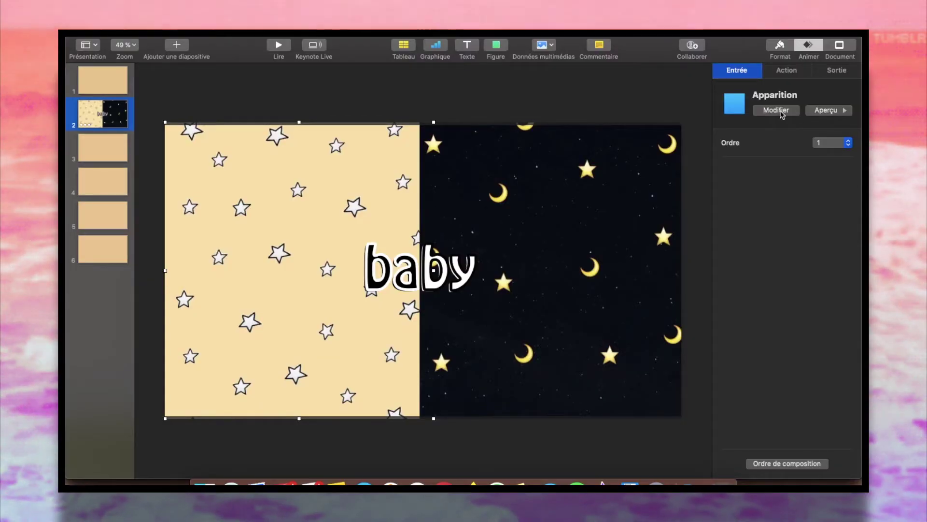
click(776, 111)
click(734, 159)
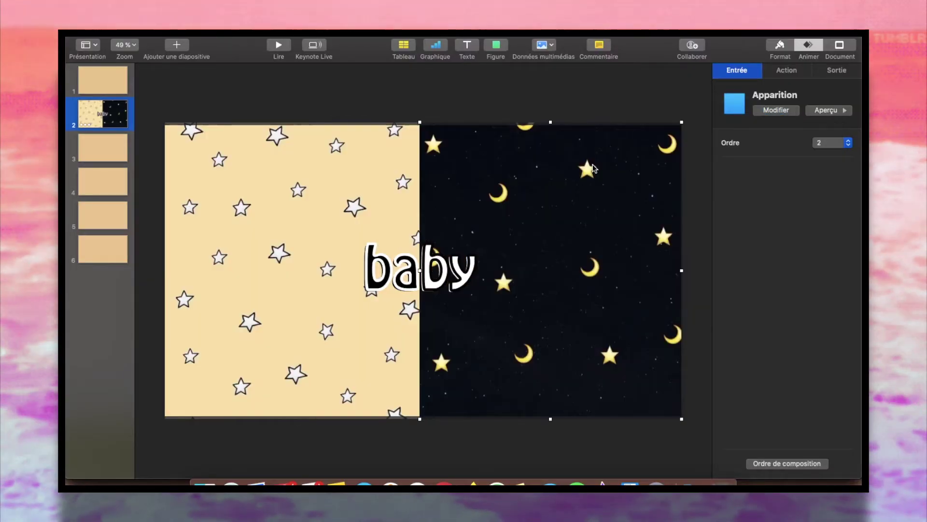
click(778, 110)
Give the "by" and "ba" text boxes the Apparition entrance effect
click(448, 273)
click(791, 109)
click(748, 165)
click(391, 270)
click(757, 112)
click(751, 166)
click(700, 288)
Reorder the builds so "ba" appears with the light star image and "by" with the moon-and-stars image, and play the slide
click(795, 463)
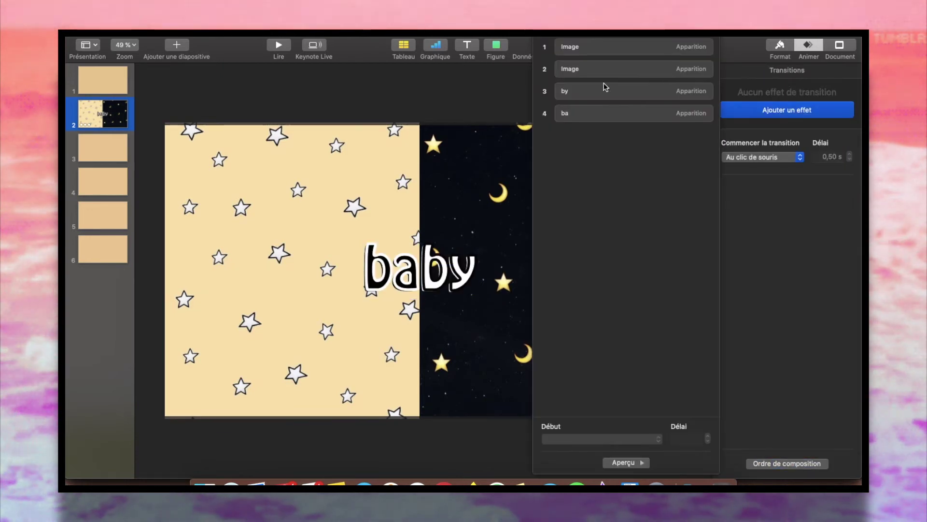
drag(593, 72, 595, 63)
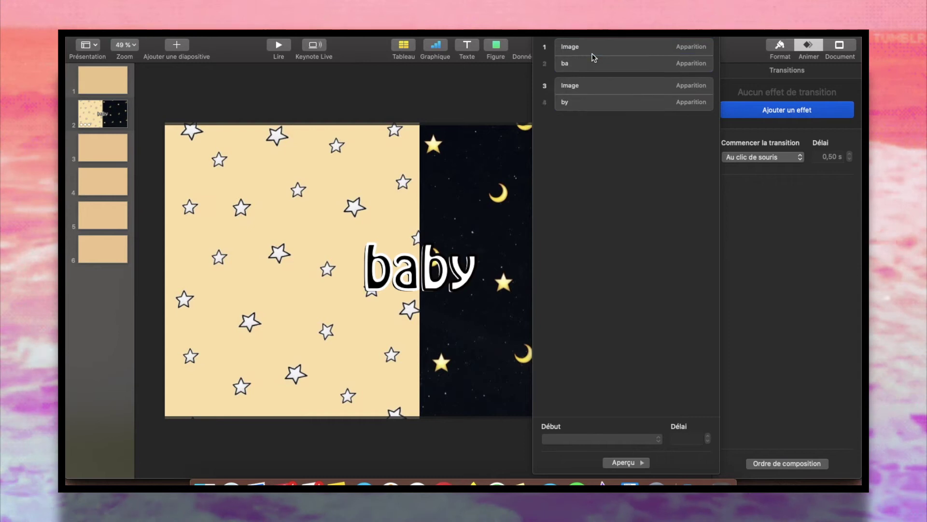
click(576, 448)
click(594, 102)
click(580, 457)
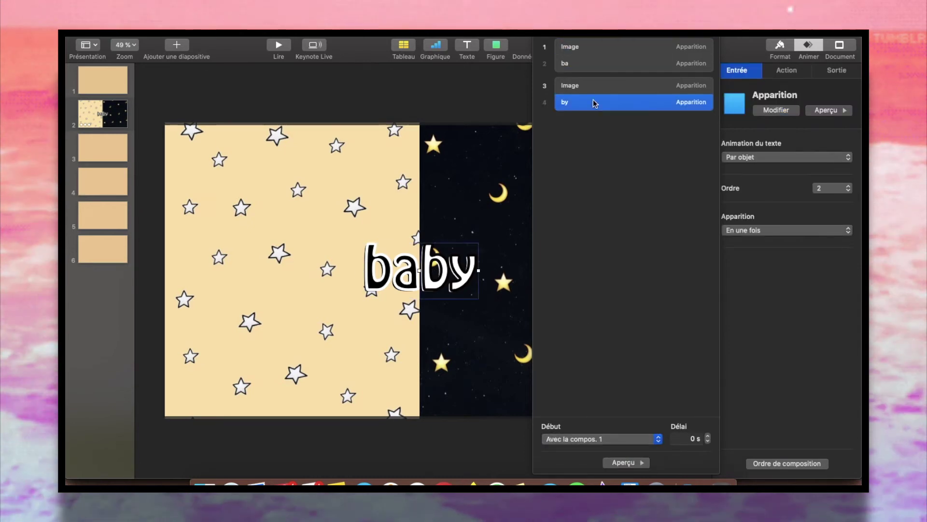
click(279, 44)
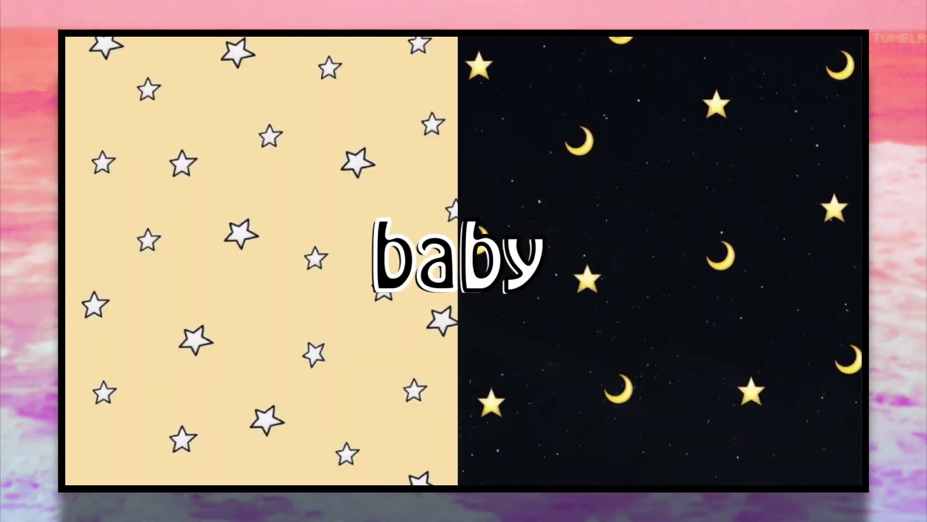
key(Escape)
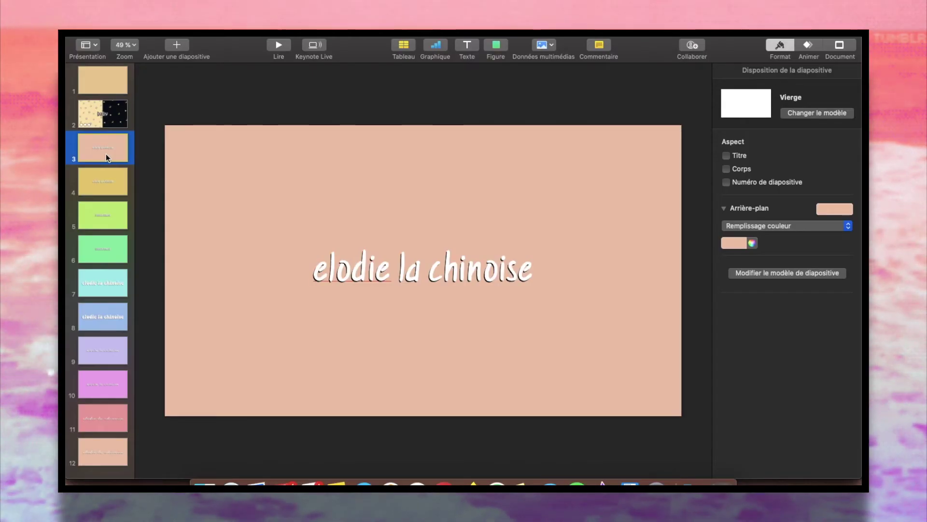
Look through the coloured title slides 4 to 10, comparing their fonts and background colours
key(Down)
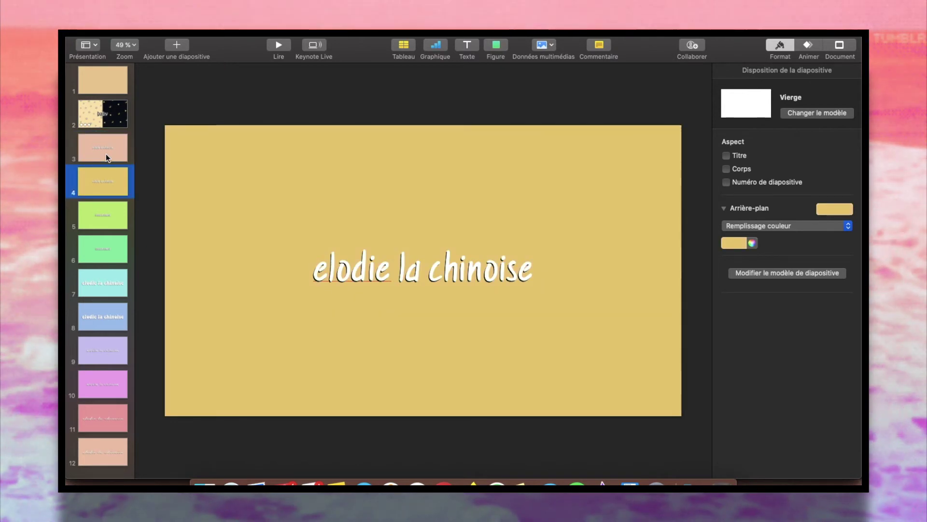
key(Down)
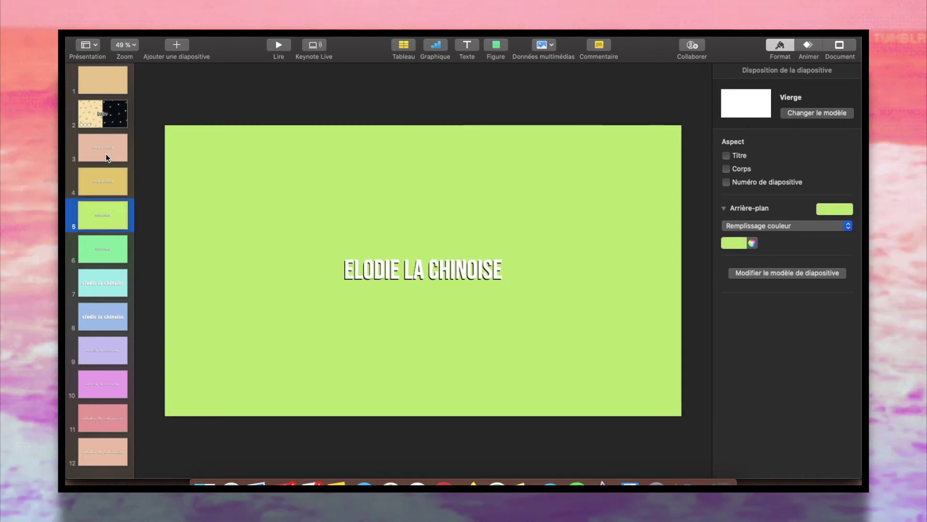
key(Down)
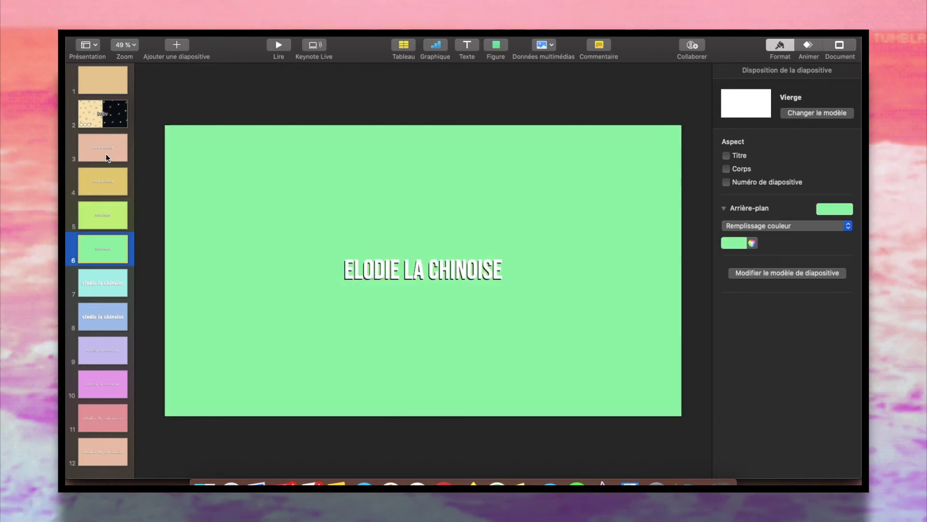
key(Down)
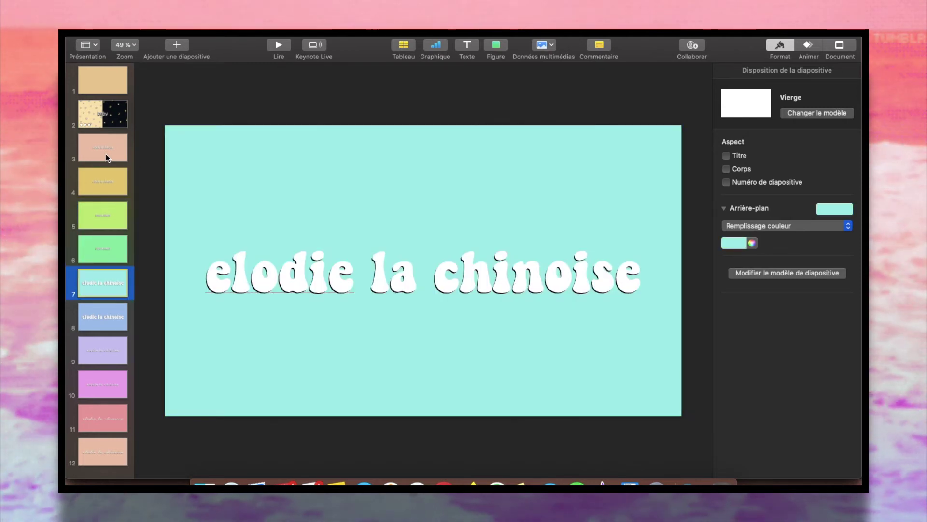
key(Down)
key(Down)
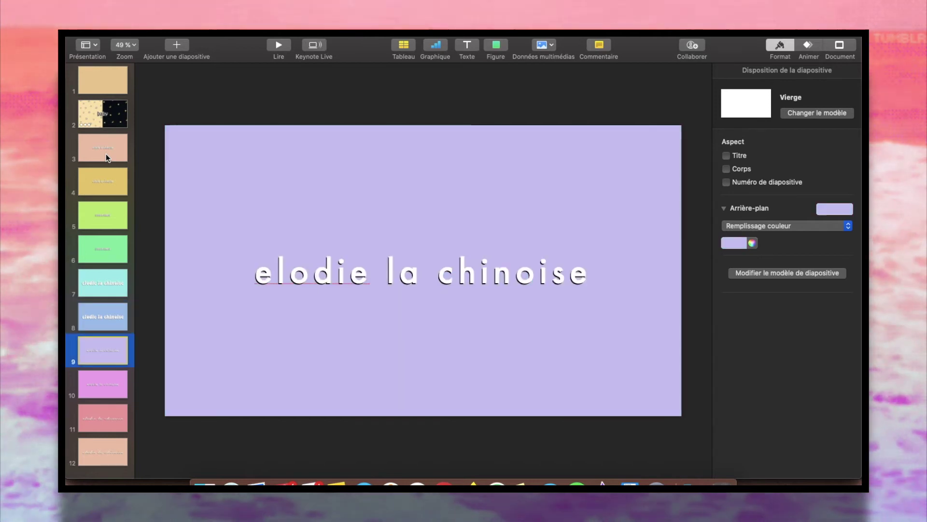
key(Down)
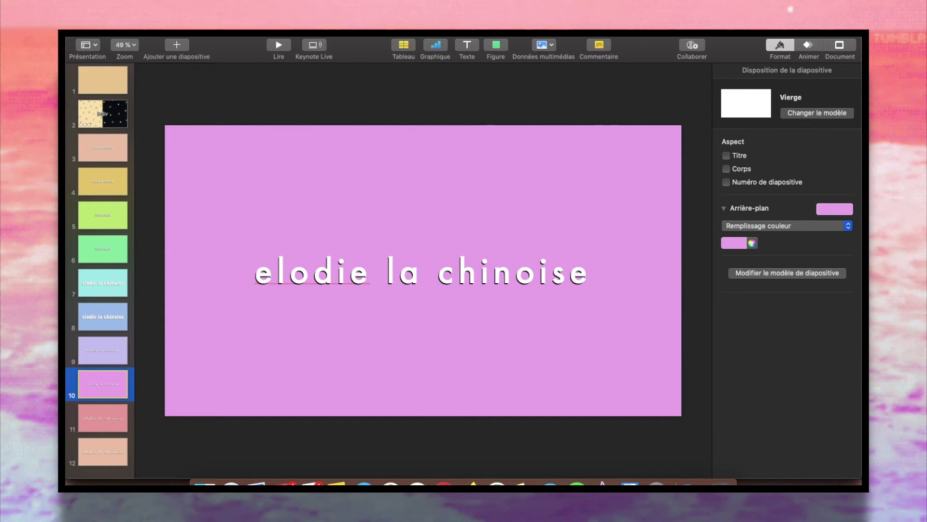
Set up an export of all slides as images and open the image format choices
click(145, 31)
mouse_move(173, 133)
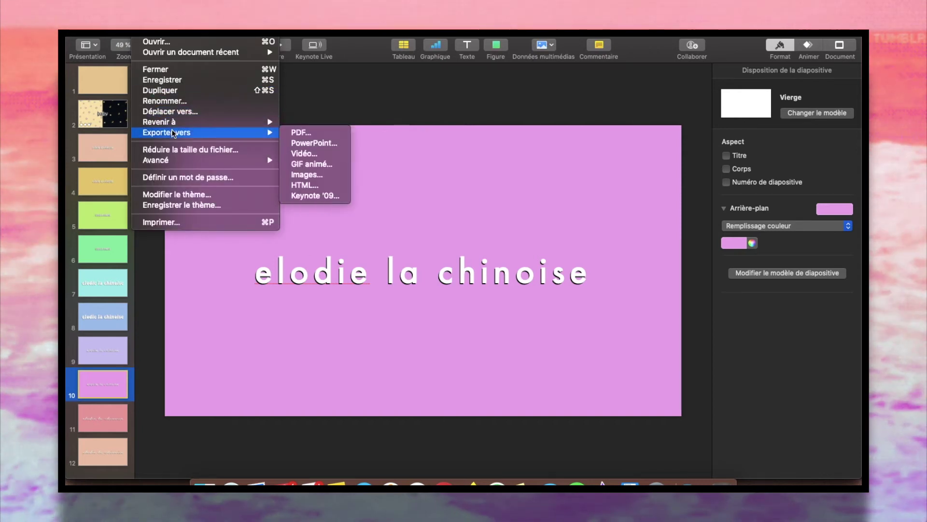
click(335, 174)
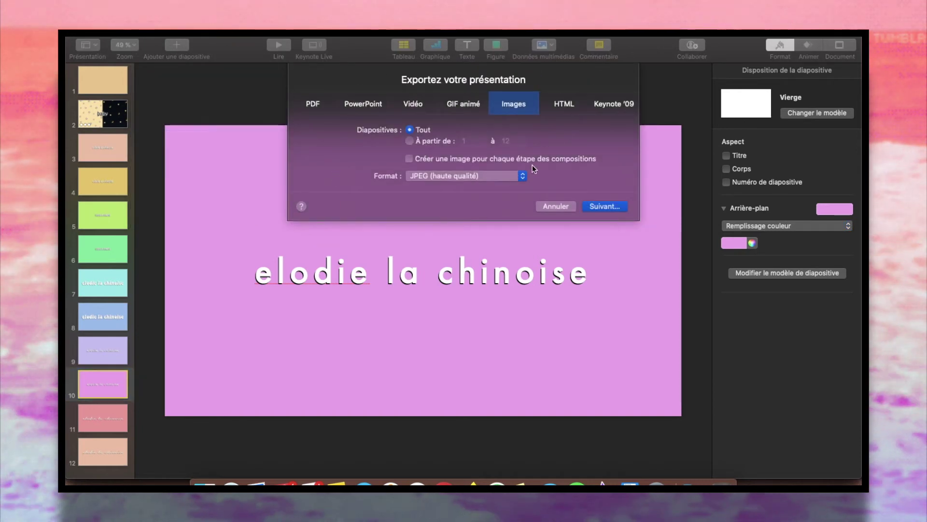
click(436, 177)
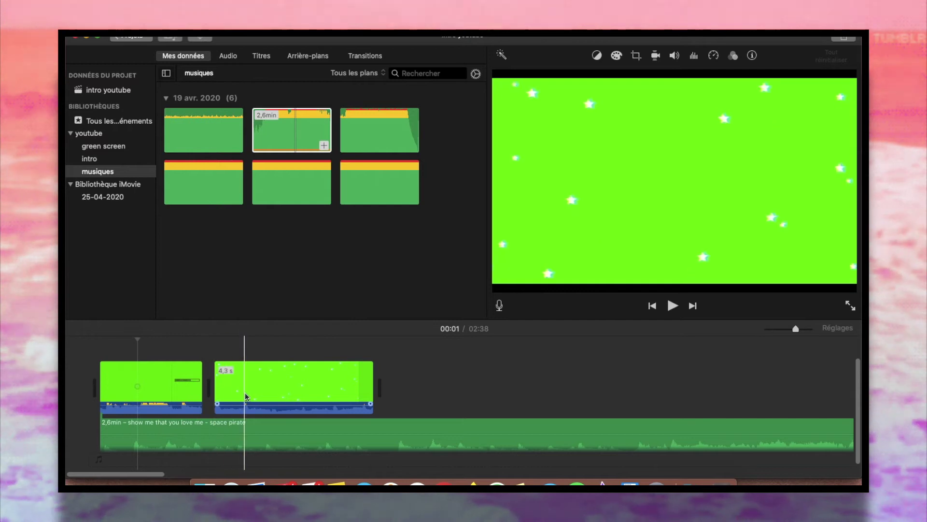
In the iMovie project "intro youtube", open the media import and browse to the intro folder on TOSHIBA EXT
scroll(242, 397, right, 1)
scroll(210, 415, left, 1)
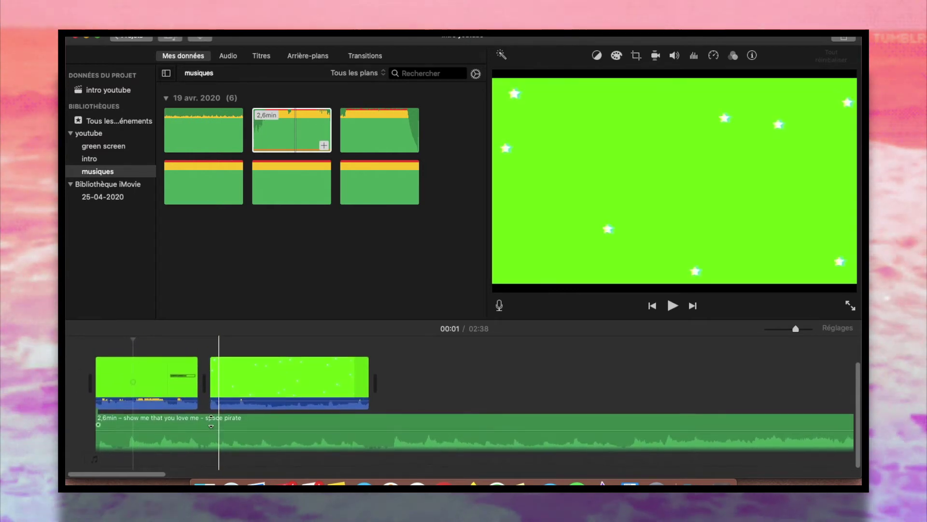
click(108, 90)
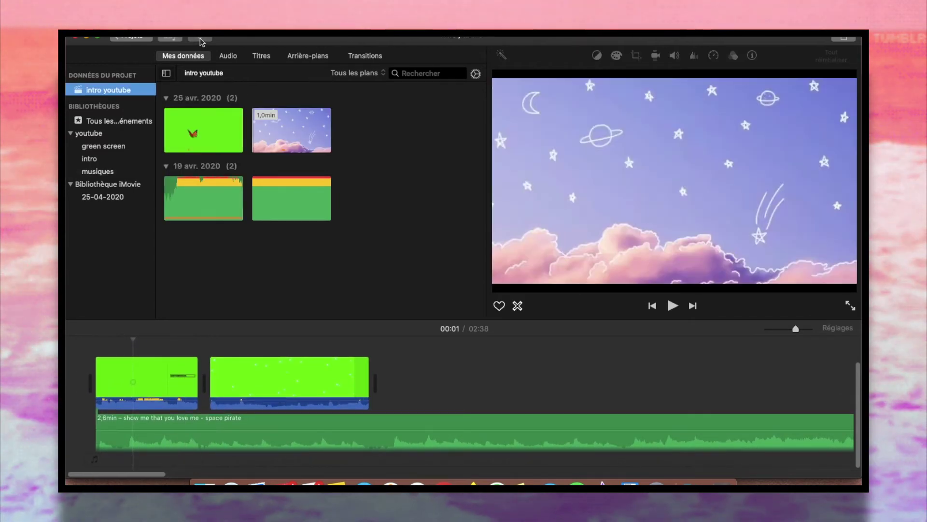
click(200, 37)
scroll(282, 334, down, 4)
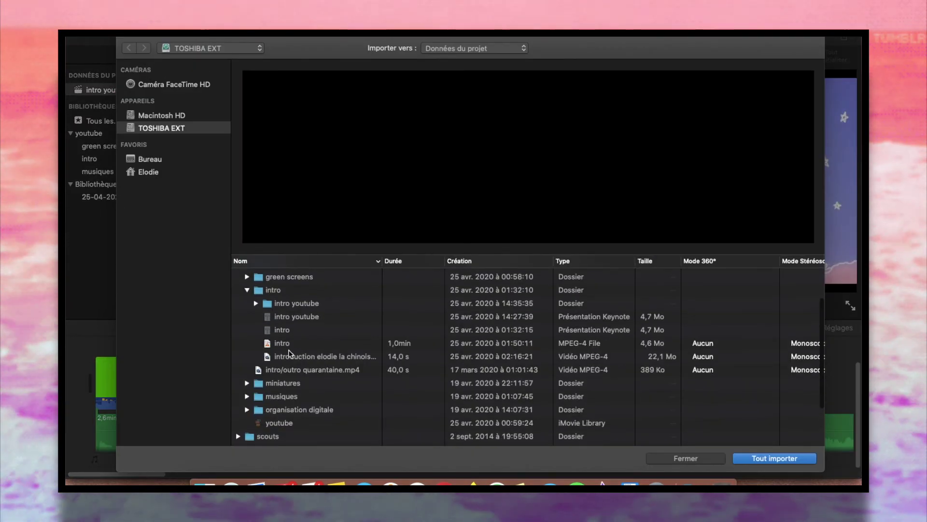
Import all the exported slide images from the "intro youtube" folder into the project
click(256, 303)
scroll(289, 338, down, 2)
click(300, 290)
scroll(299, 338, down, 4)
shift+click(304, 382)
key(Return)
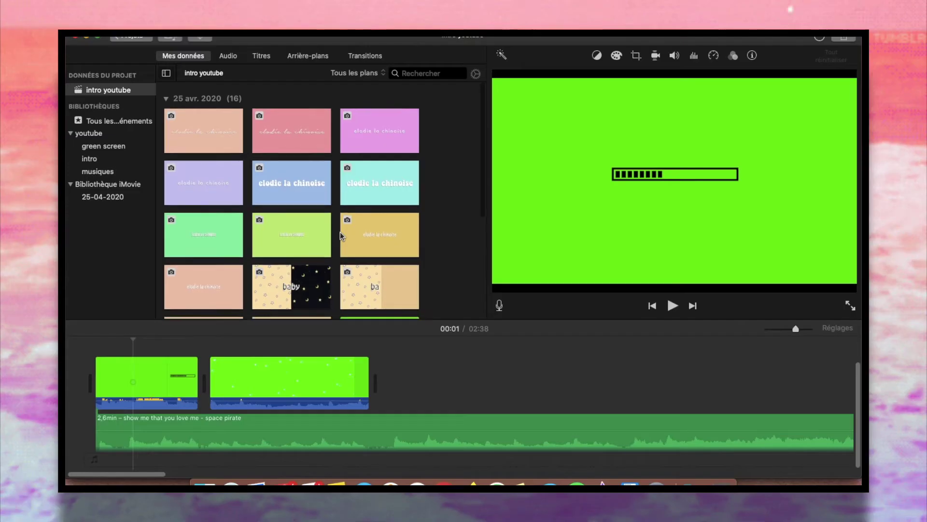
Insert the plain beige slide at the start of the timeline and place the loading-bar green-screen clip above it
drag(271, 245, 110, 402)
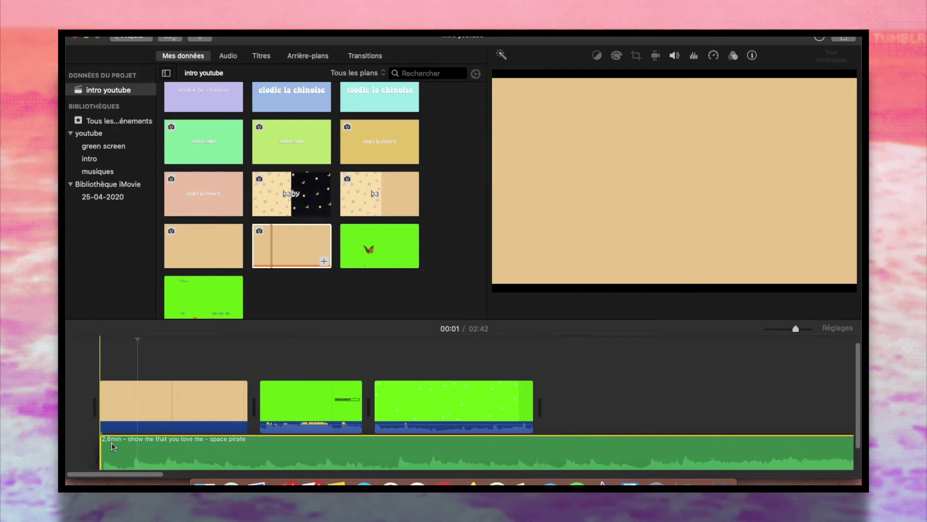
click(290, 395)
drag(291, 395, 122, 346)
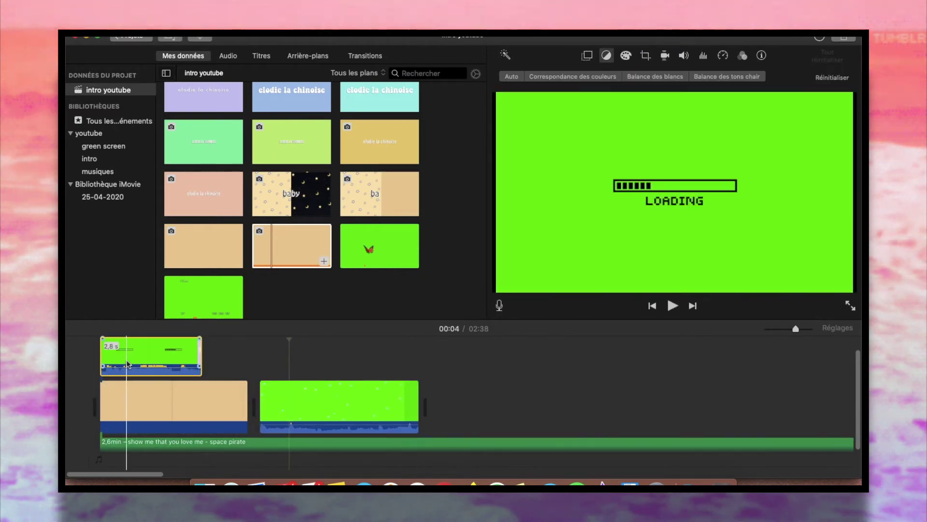
Remove the loading-bar clip's sound and shorten the beige slide beneath it to the same length
right_click(151, 356)
click(196, 390)
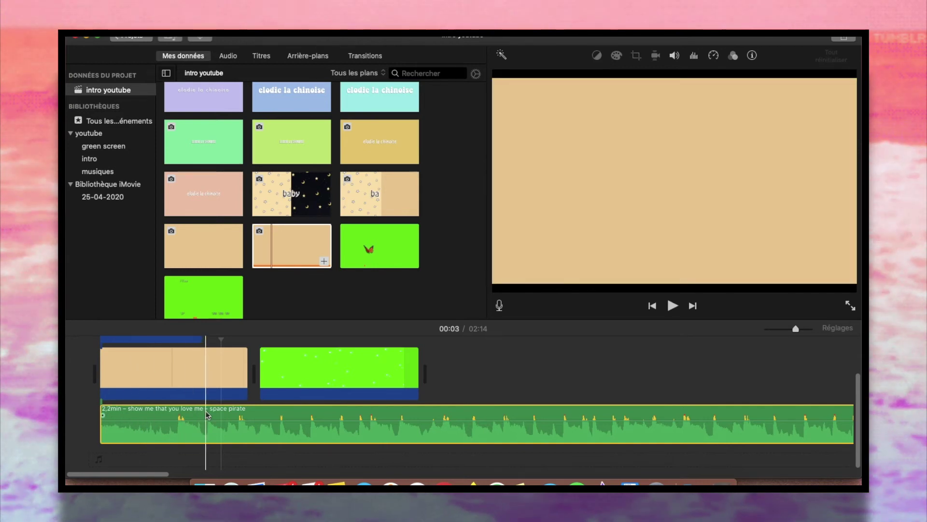
drag(244, 377, 213, 376)
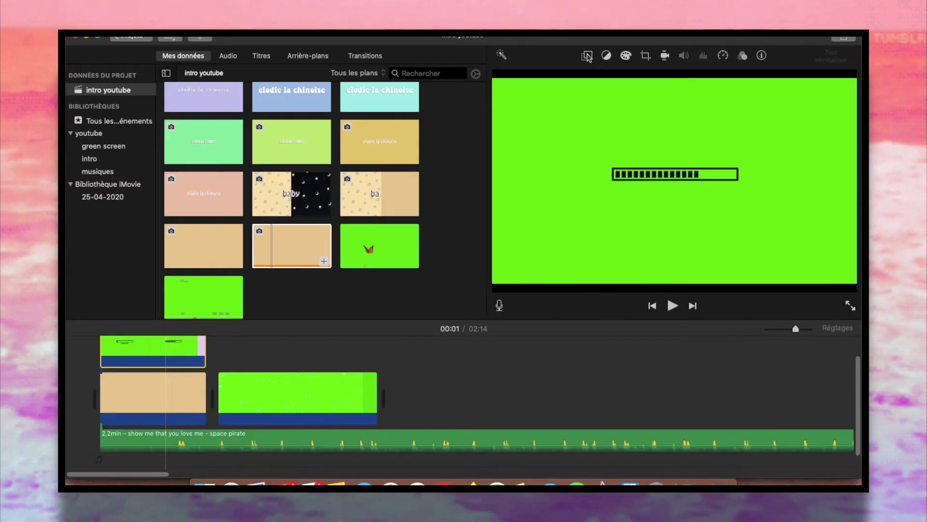
Key out the green background of the loading-bar clip over the beige slide and play back the result
click(588, 56)
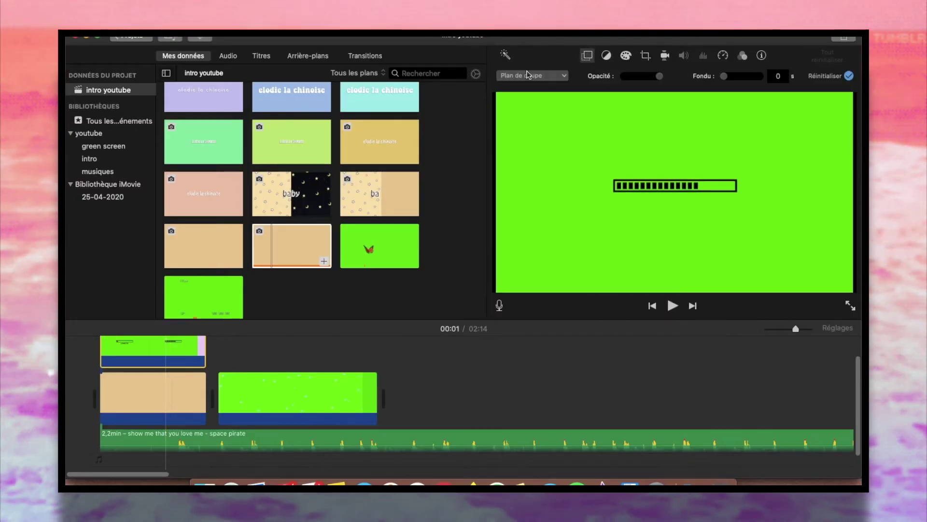
click(86, 363)
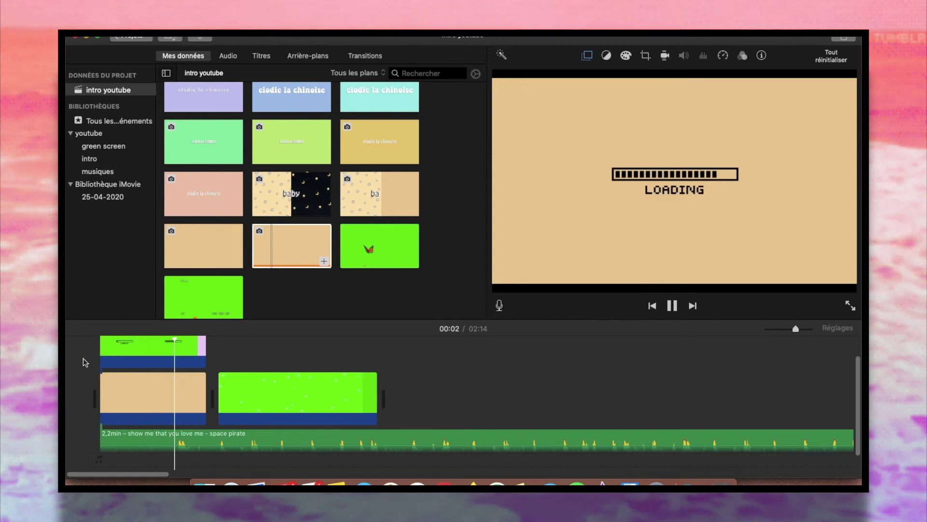
Insert the "ba" and "baby" slides after the beige slide and set their crop style to Adapter
click(375, 194)
drag(340, 214, 220, 382)
drag(303, 206, 370, 384)
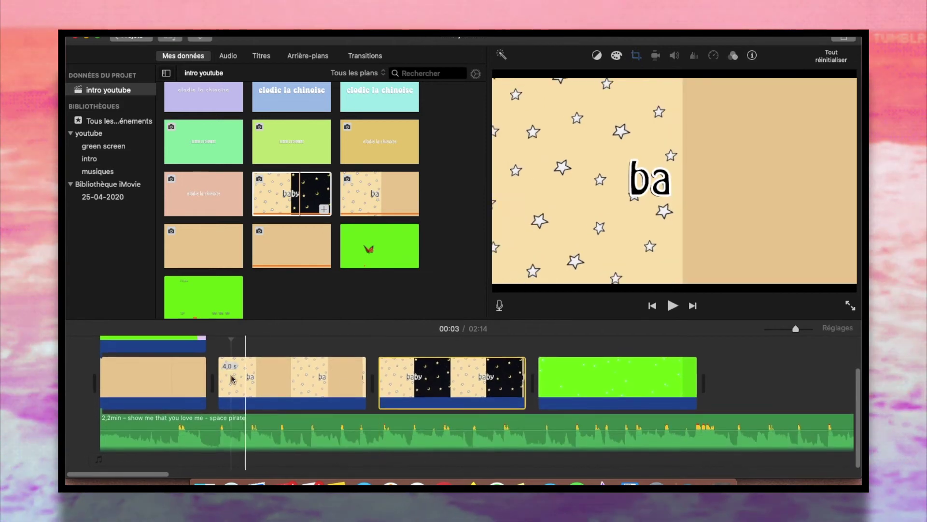
click(639, 56)
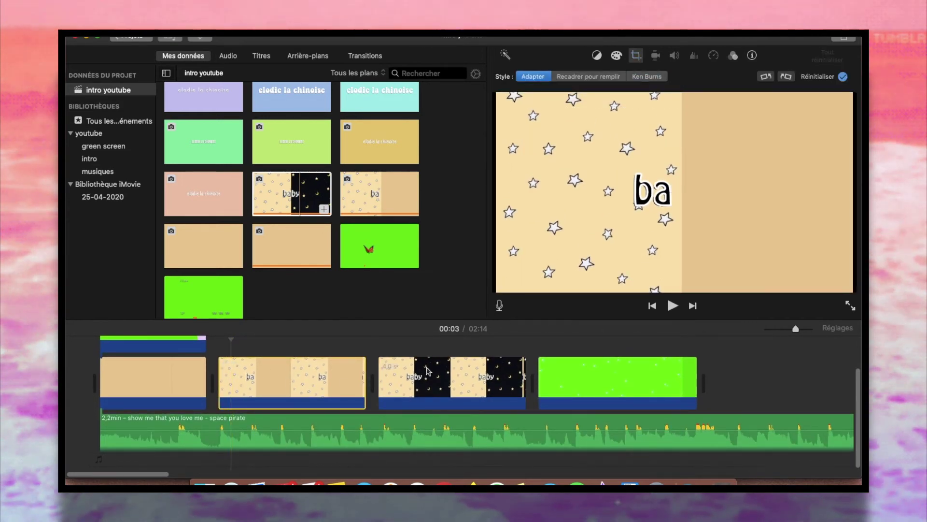
click(427, 367)
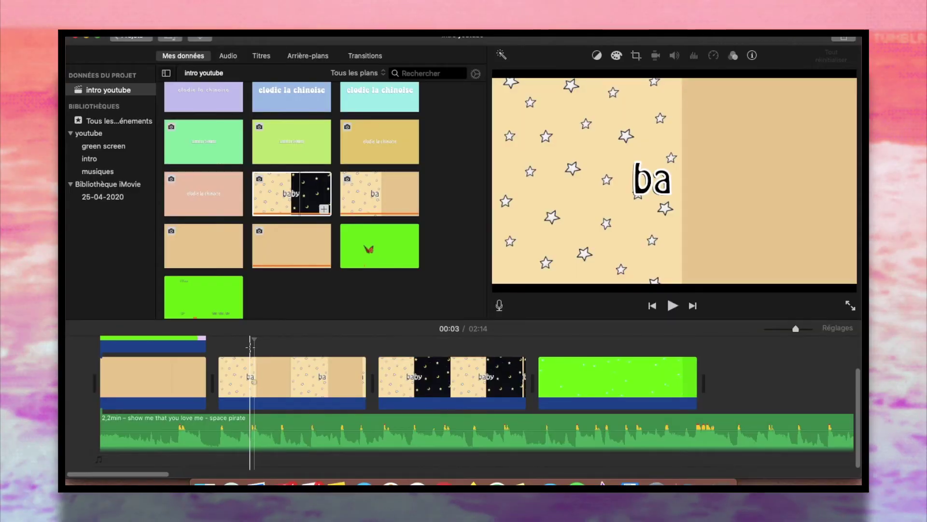
Shorten the "ba" slide to about 0.9 s and trim the end of the "baby" slide to match the music
key(super+equal)
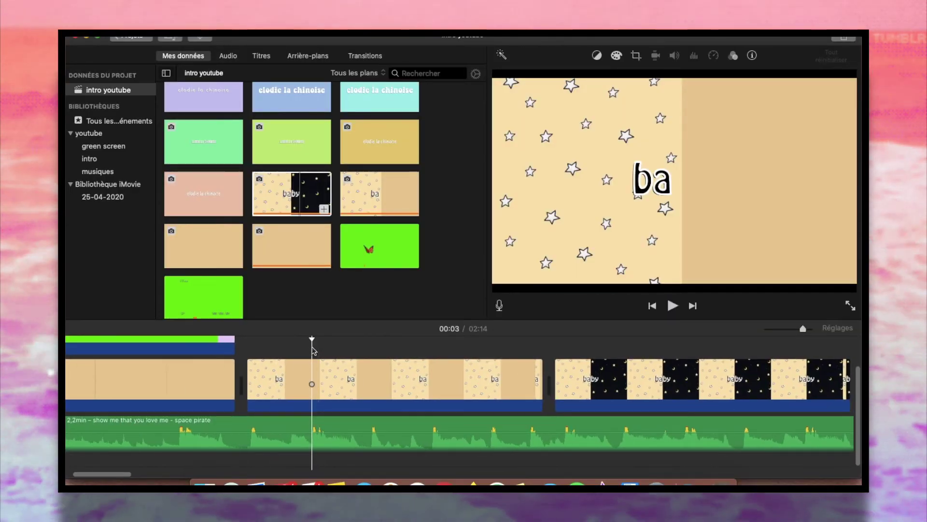
drag(542, 396, 309, 391)
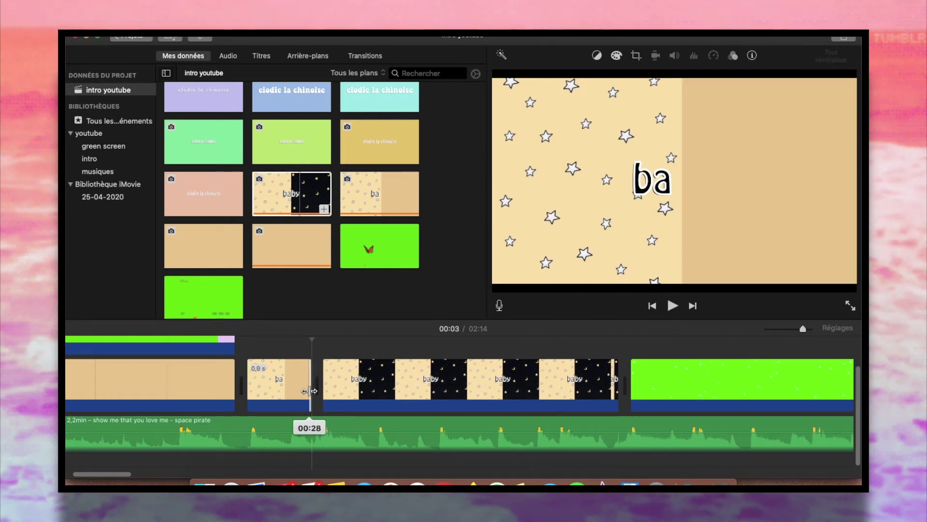
drag(616, 389, 387, 389)
click(319, 355)
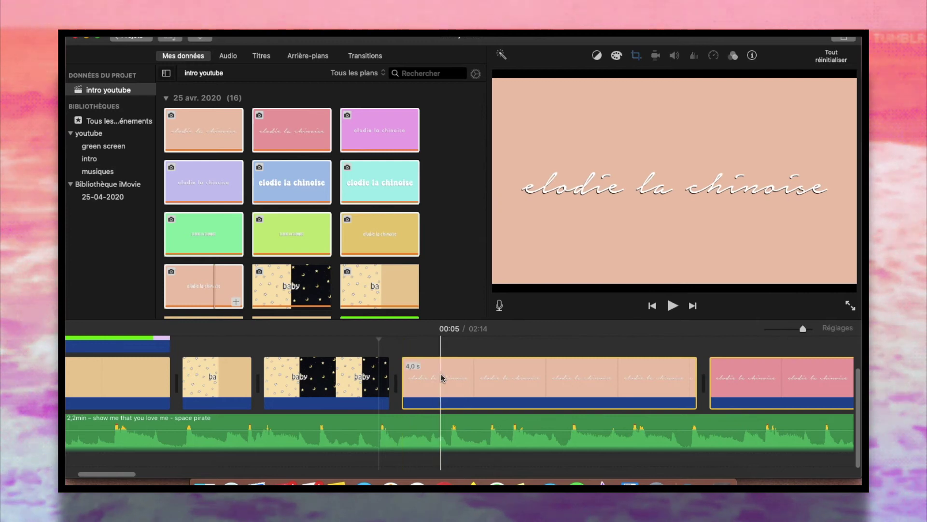
Place the ten coloured title slides in reverse order between the "baby" slide and the star clip, and fit their cropping to the frame
drag(213, 233, 394, 377)
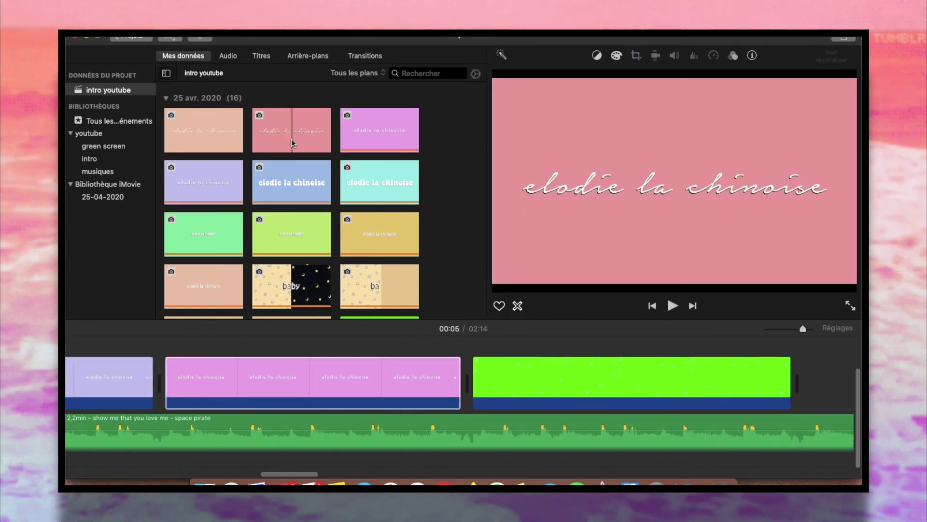
scroll(394, 377, down, 5)
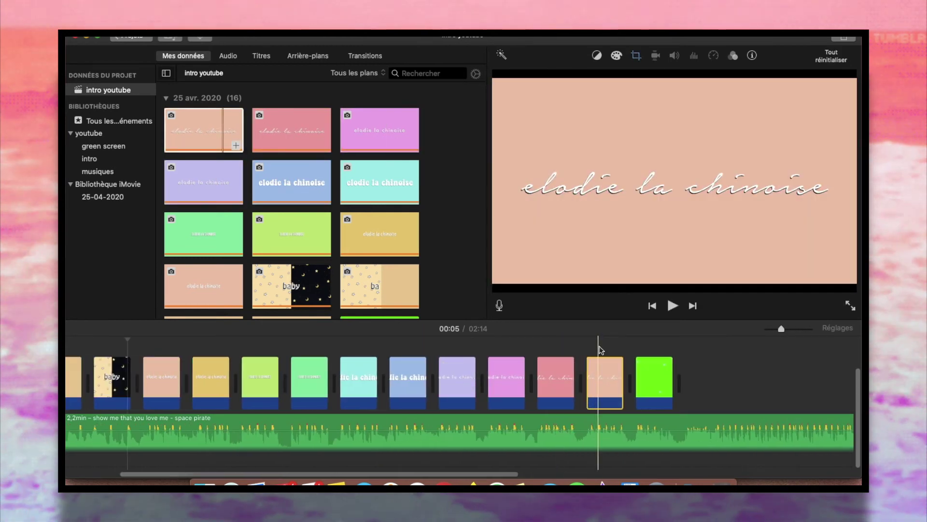
drag(603, 345, 338, 353)
drag(151, 376, 151, 376)
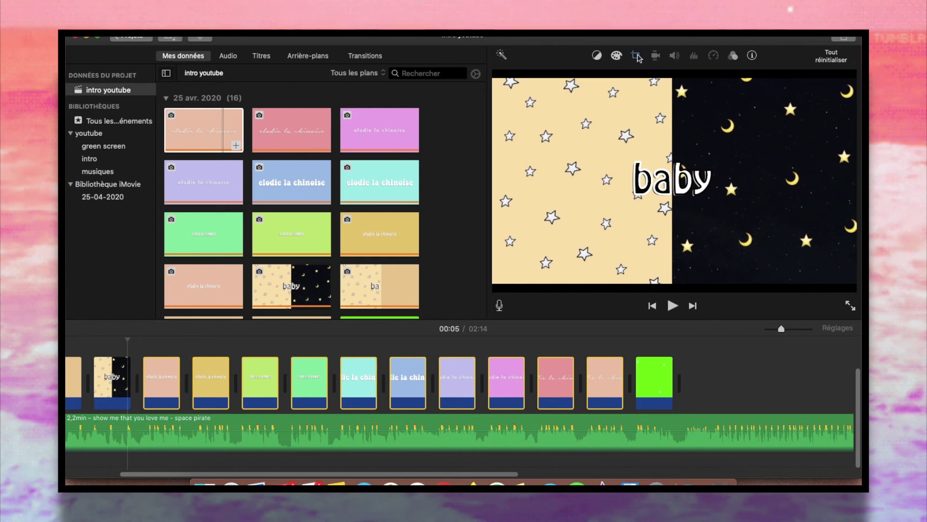
click(626, 58)
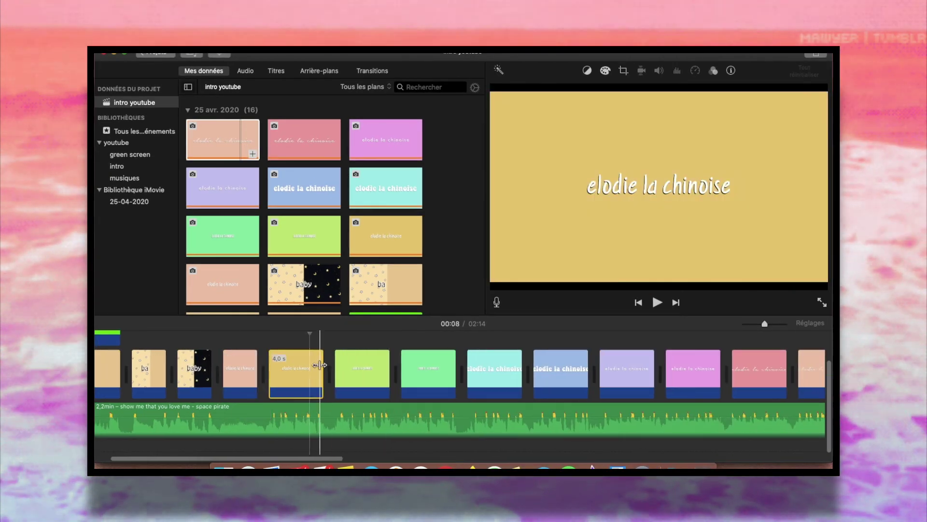
Shorten each of the ten coloured title slides to the same brief duration
drag(320, 365, 784, 319)
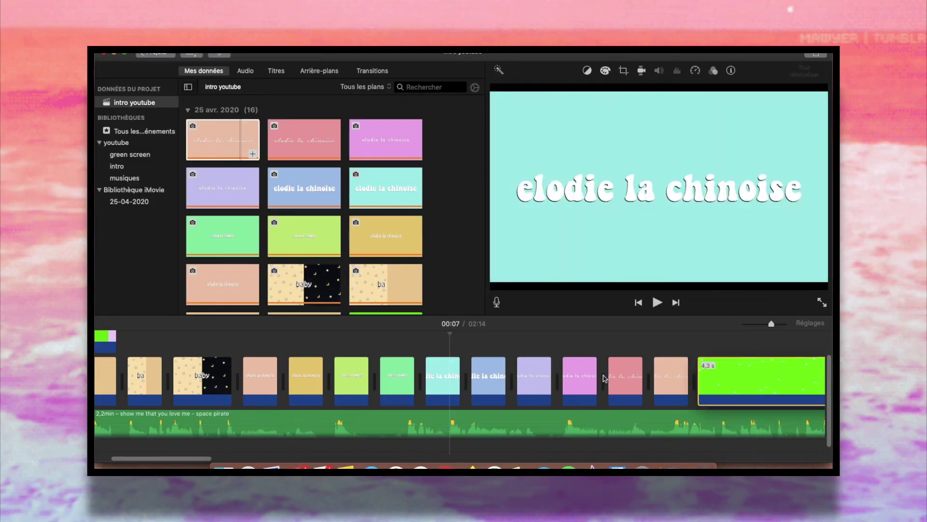
Overlay the star green-screen clip on the coloured title slides, trimmed to end with the last slide, and key out its green background
drag(735, 381, 298, 327)
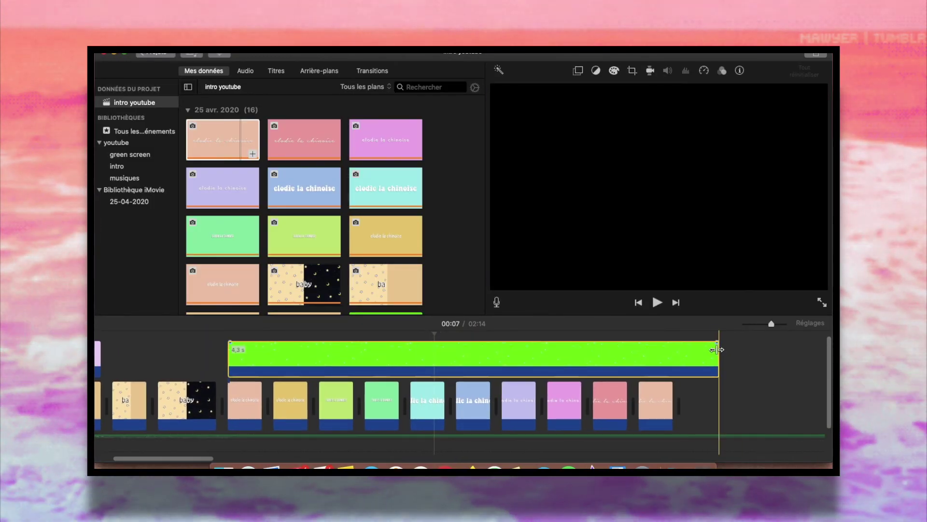
drag(716, 342, 578, 365)
click(575, 70)
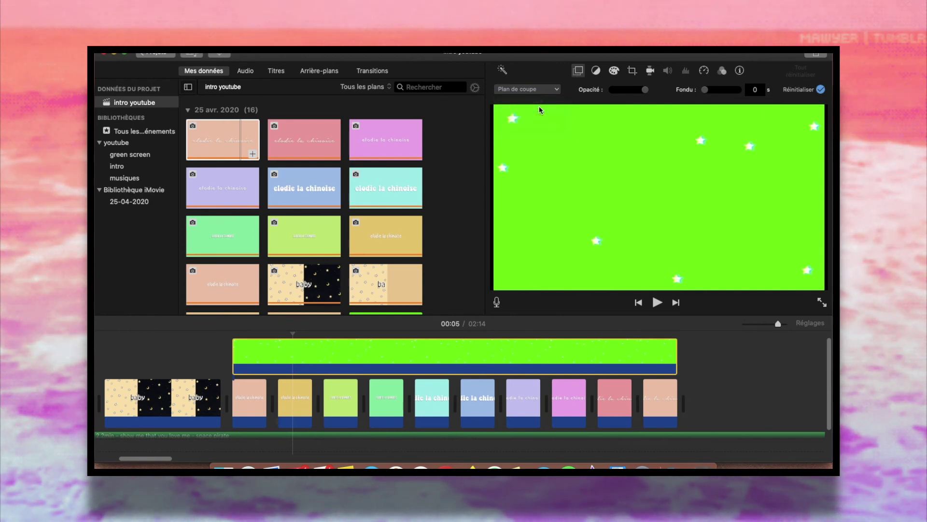
Add a "Fondu au noir" transition between the beige slide and the "ba" slide
click(372, 71)
drag(244, 150, 210, 393)
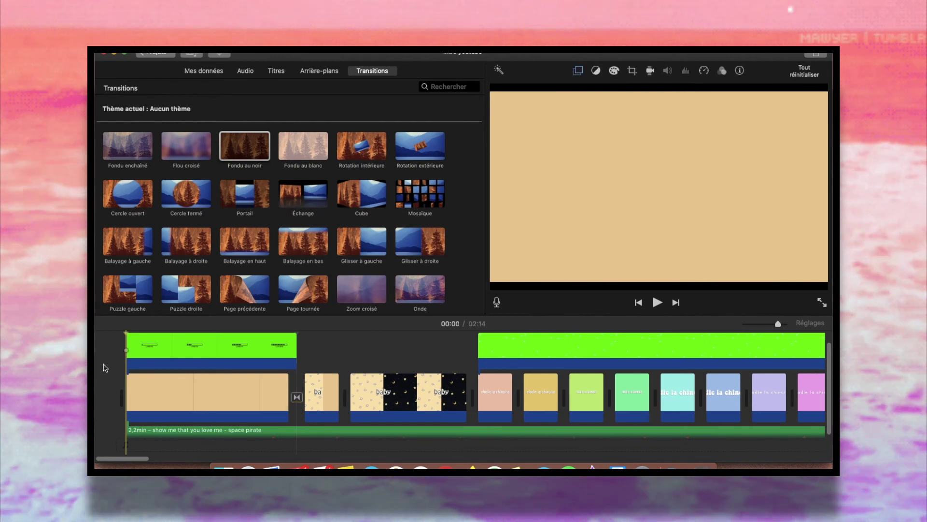